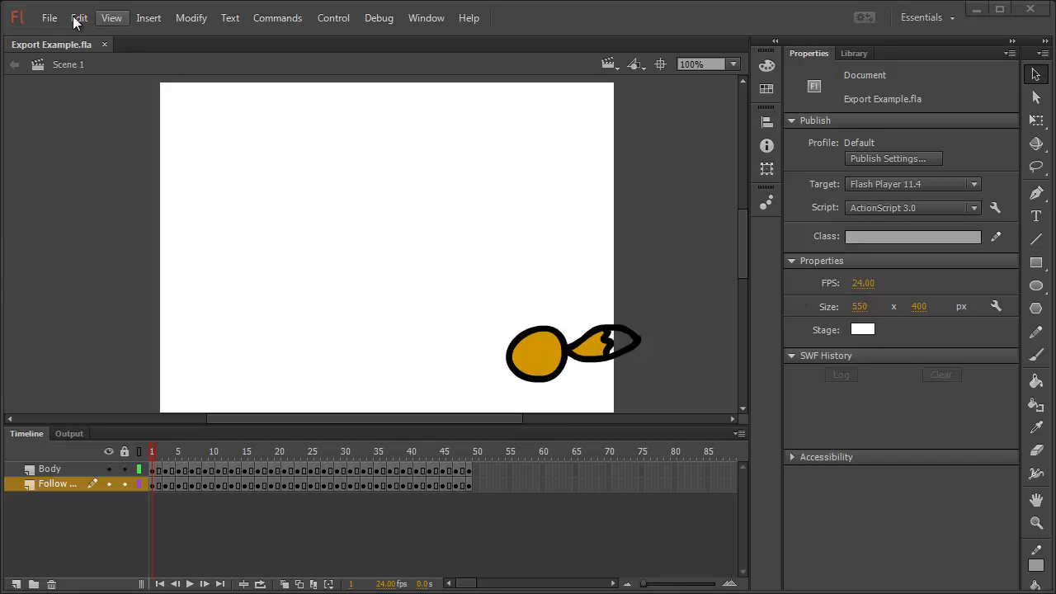
Step: Start a movie export of the fox animation with JPEG Sequence as the file format
left_click(49, 20)
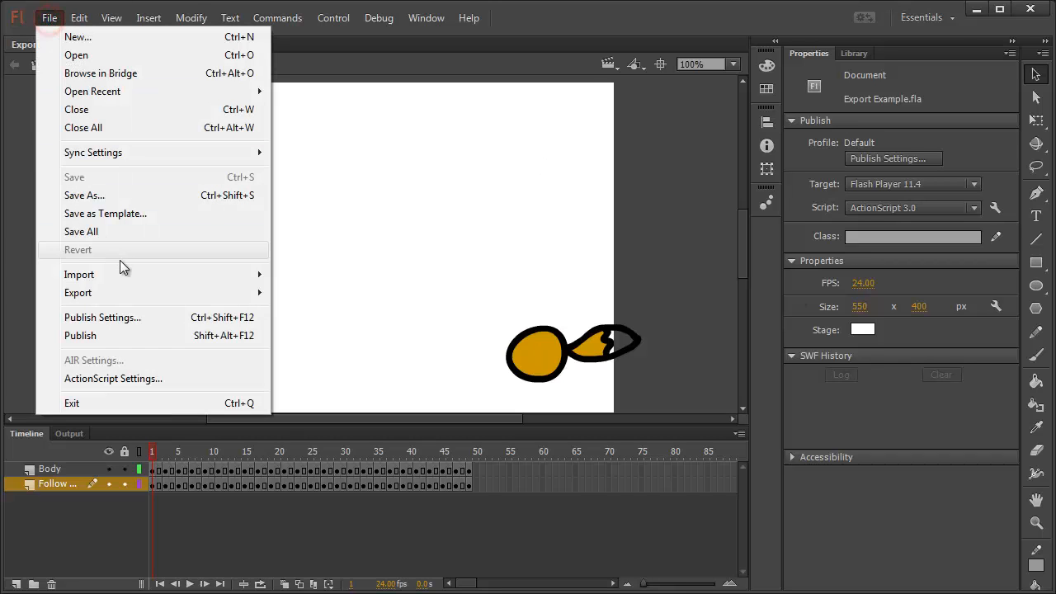
mouse_move(122, 294)
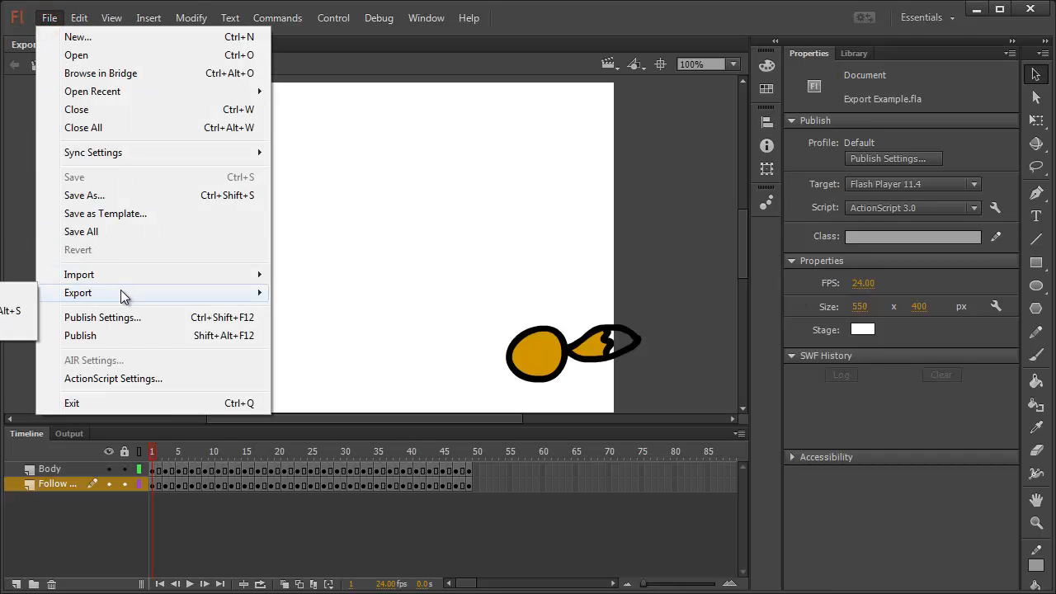
left_click(19, 316)
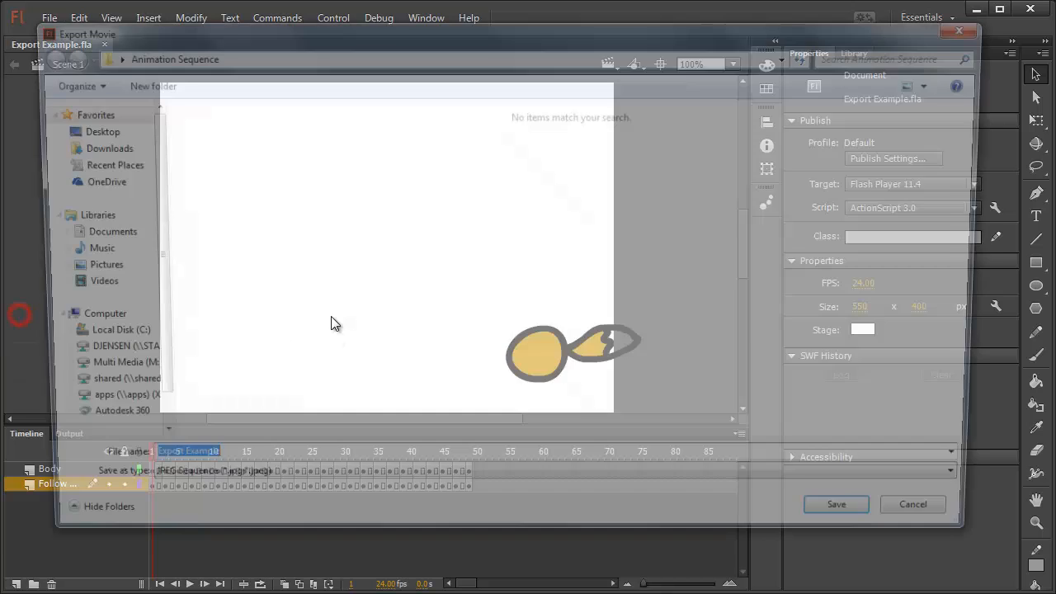
left_click(261, 489)
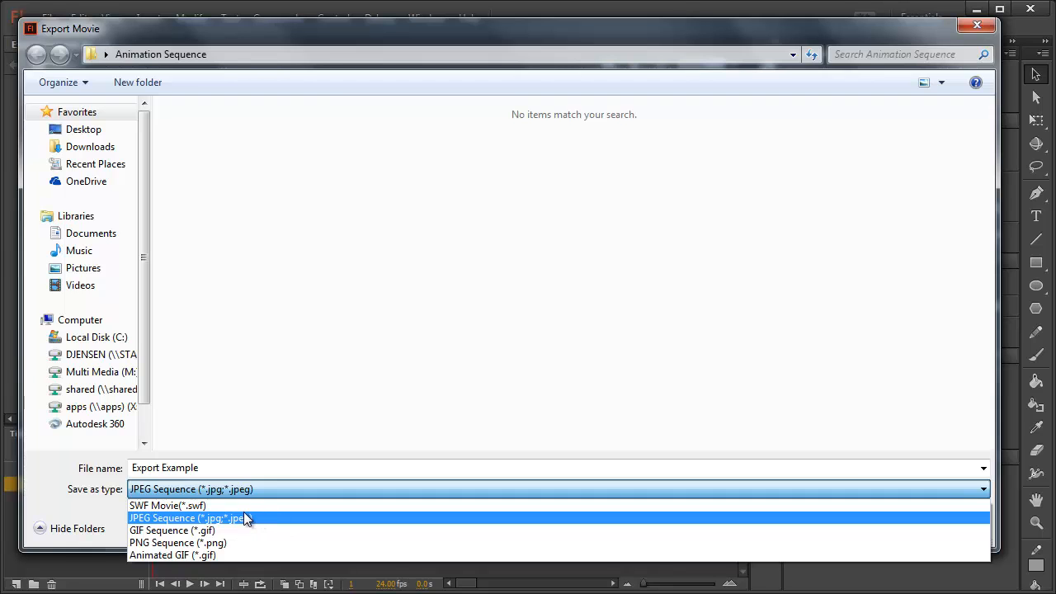
left_click(245, 512)
Step: Save the exported sequence in the Animation Sequence folder on the Desktop under the name Fox Animation
left_click(81, 132)
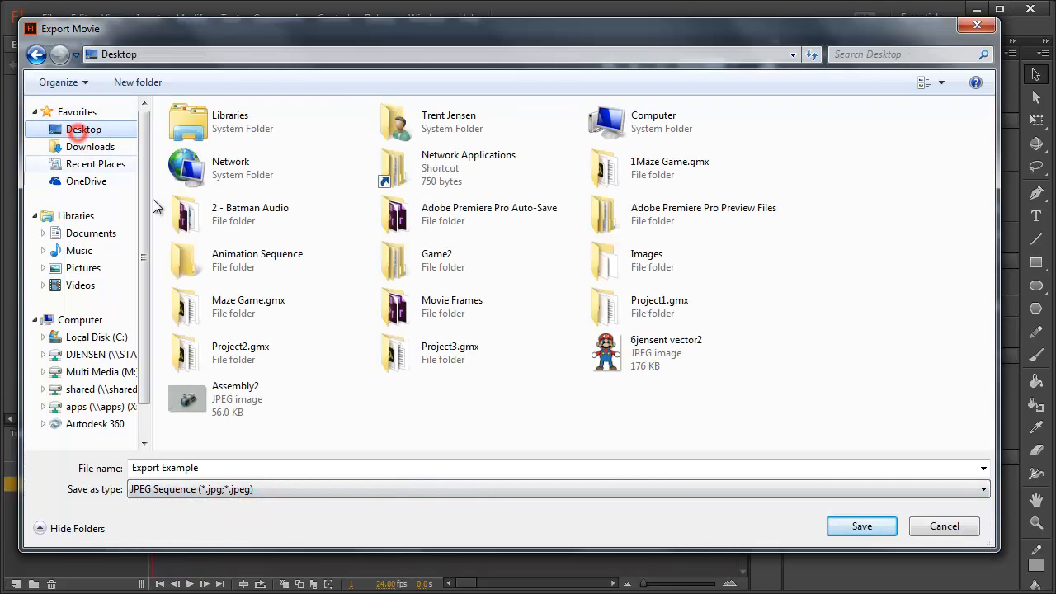
double_click(264, 258)
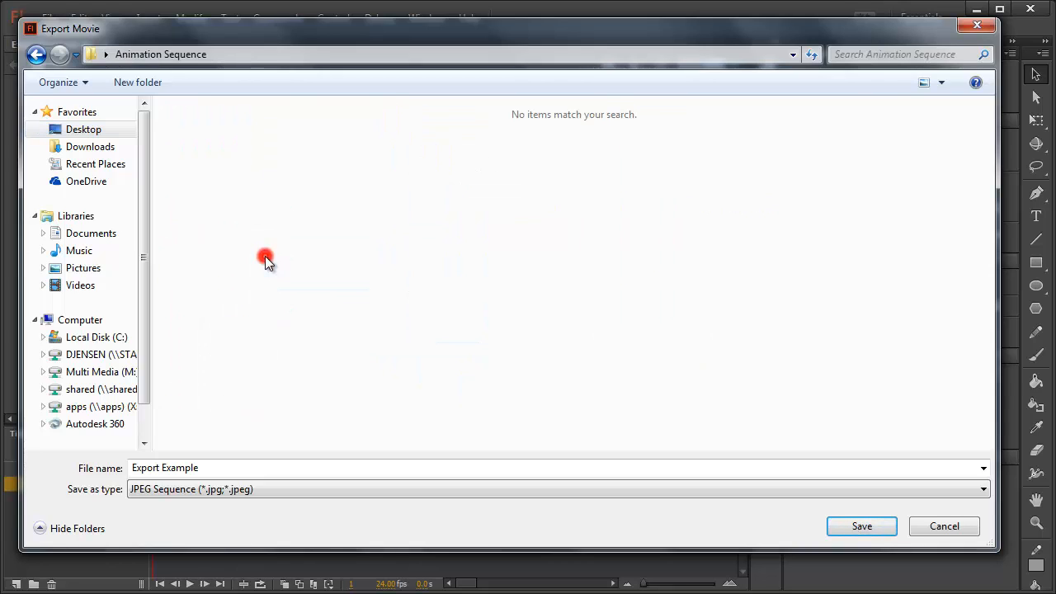
left_click(213, 459)
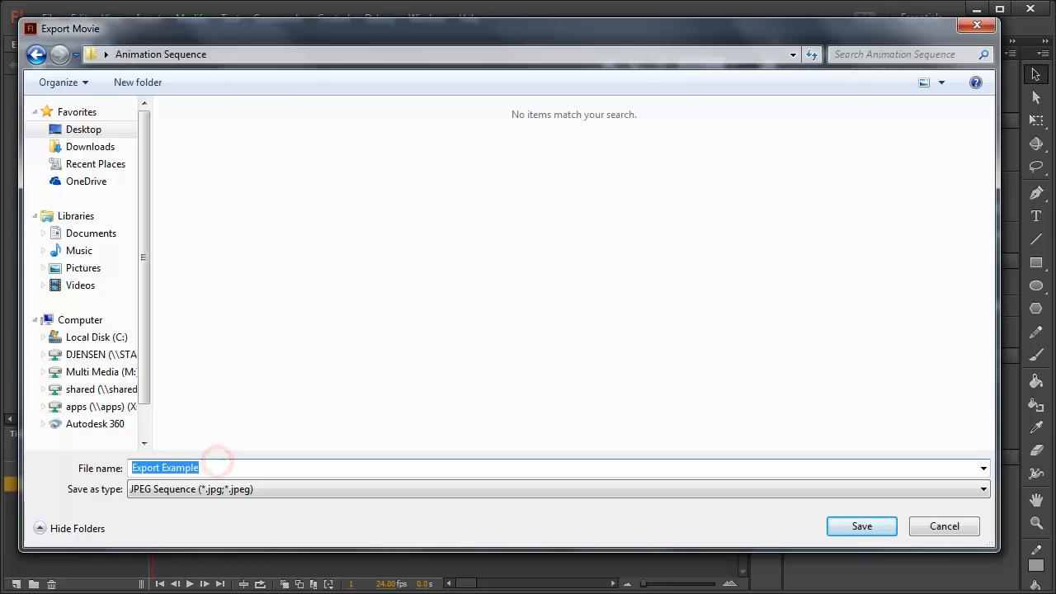
type("Fox Animation")
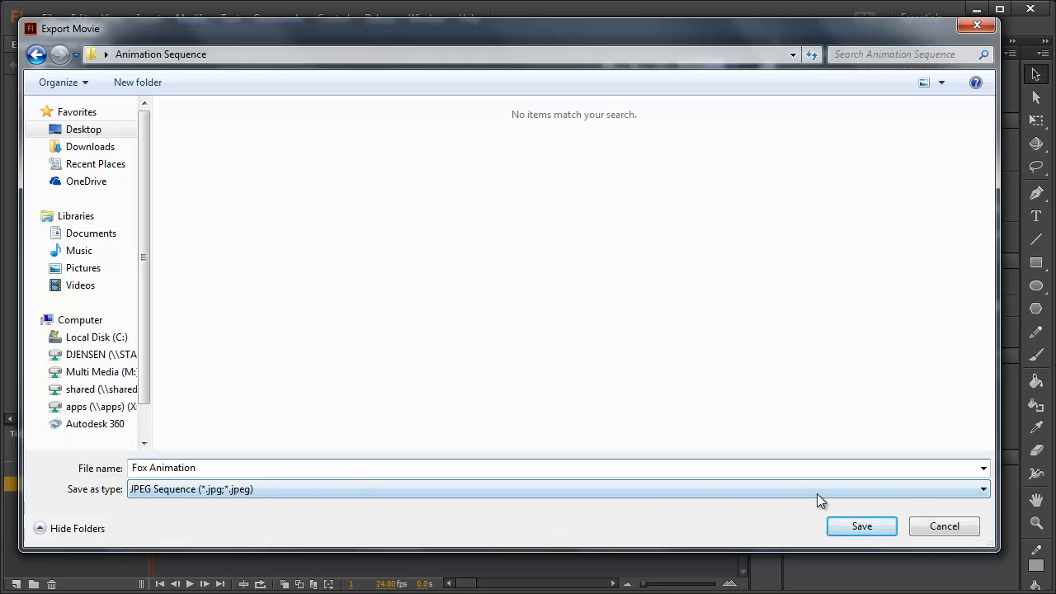
left_click(879, 526)
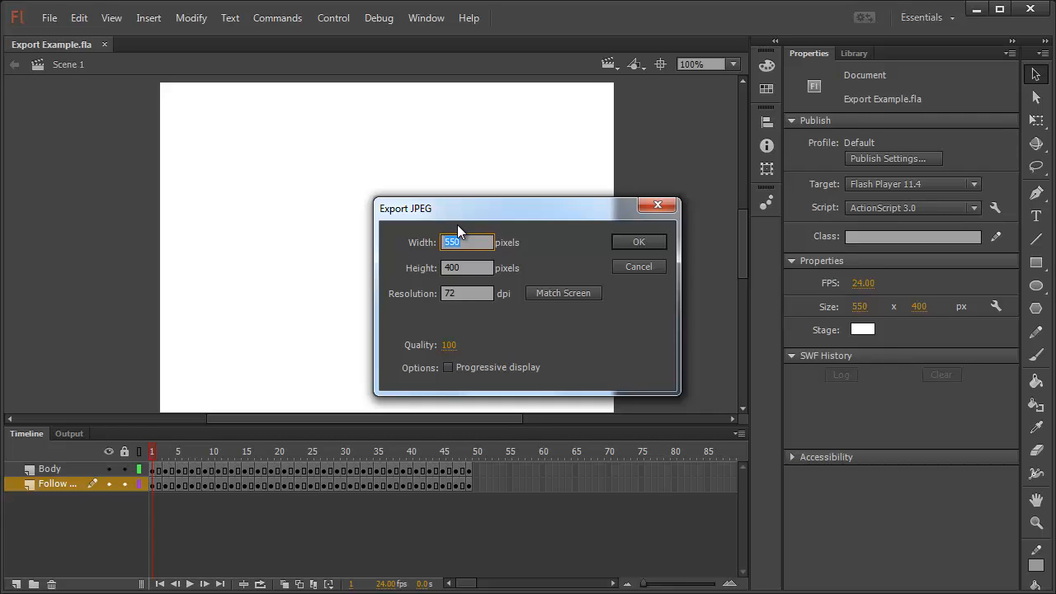
Step: Export the JPEG frames at 1100 x 800 pixels with progressive display enabled
type("1100")
left_click(475, 269)
left_click(472, 293)
left_click(449, 368)
left_click(637, 241)
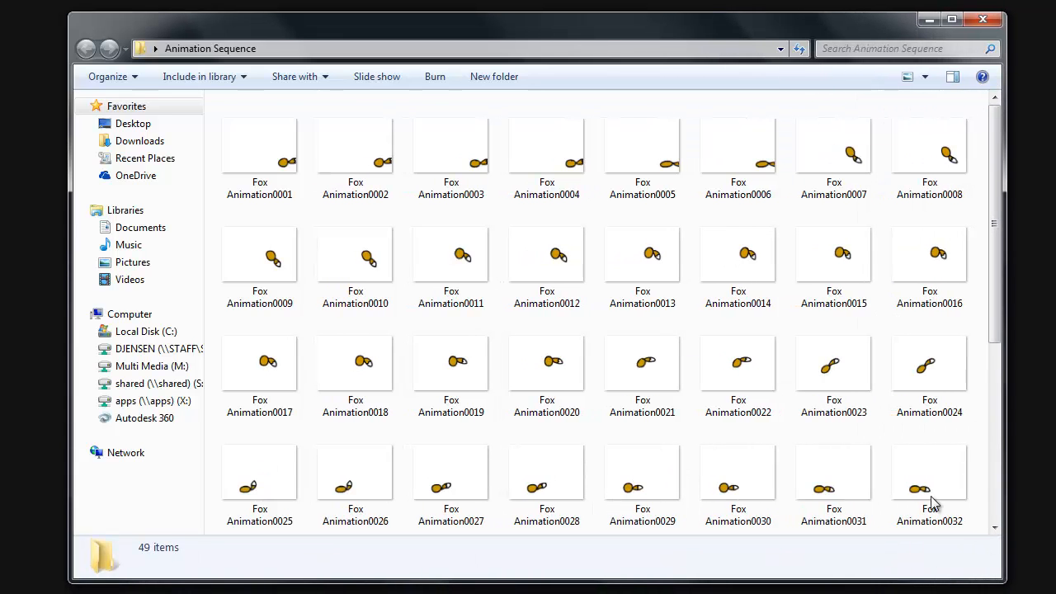
Step: Look through the exported frames in the Animation Sequence folder, from the first image to the last
left_click(286, 154)
left_click(380, 156)
left_click(488, 158)
left_click(601, 156)
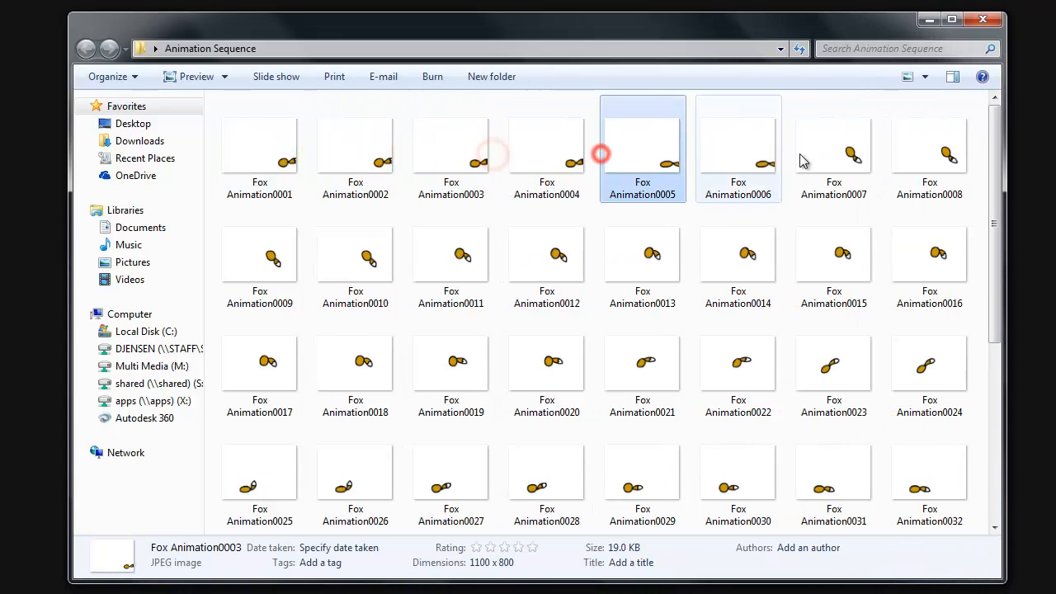
left_click(994, 142)
left_click_drag(994, 163, 926, 384)
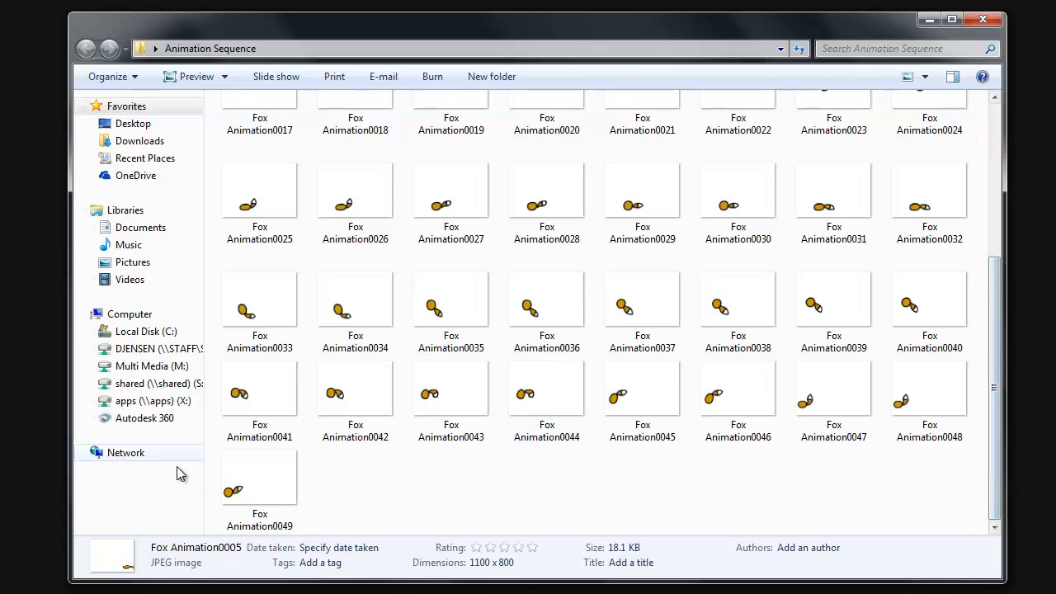
left_click(254, 471)
scroll(380, 278, "up", 3)
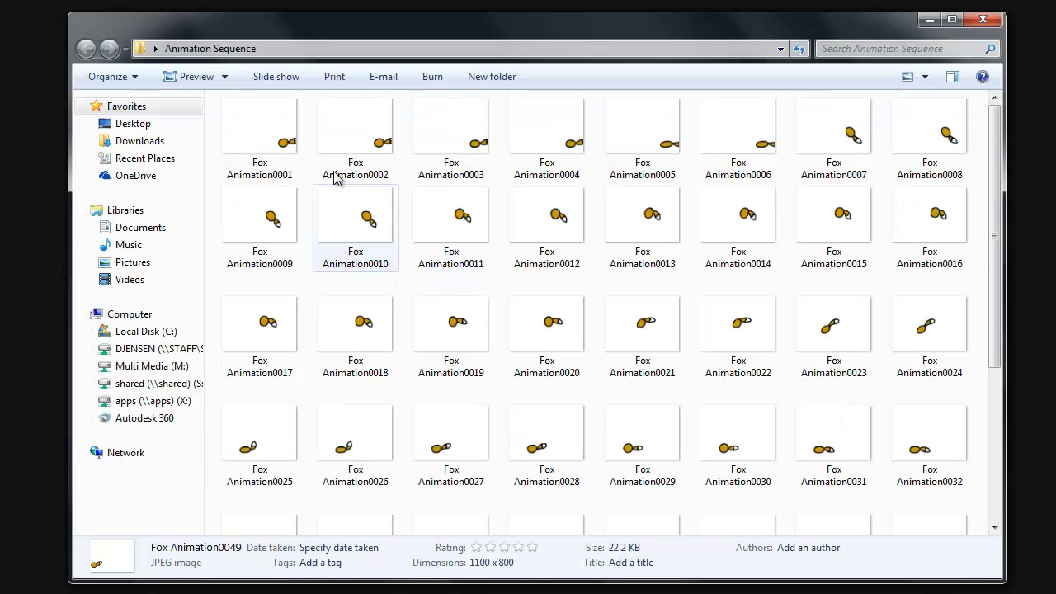
Step: View the first exported frame in the photo viewer, page through the following frames, and close the viewer
double_click(278, 126)
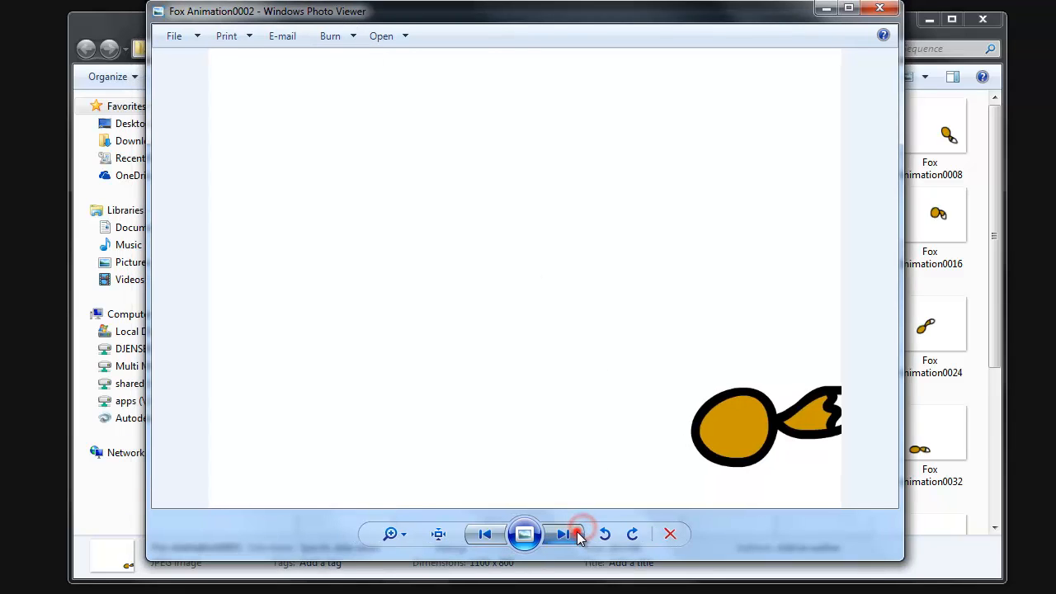
left_click(577, 535)
left_click(577, 535)
left_click(578, 535)
left_click(578, 536)
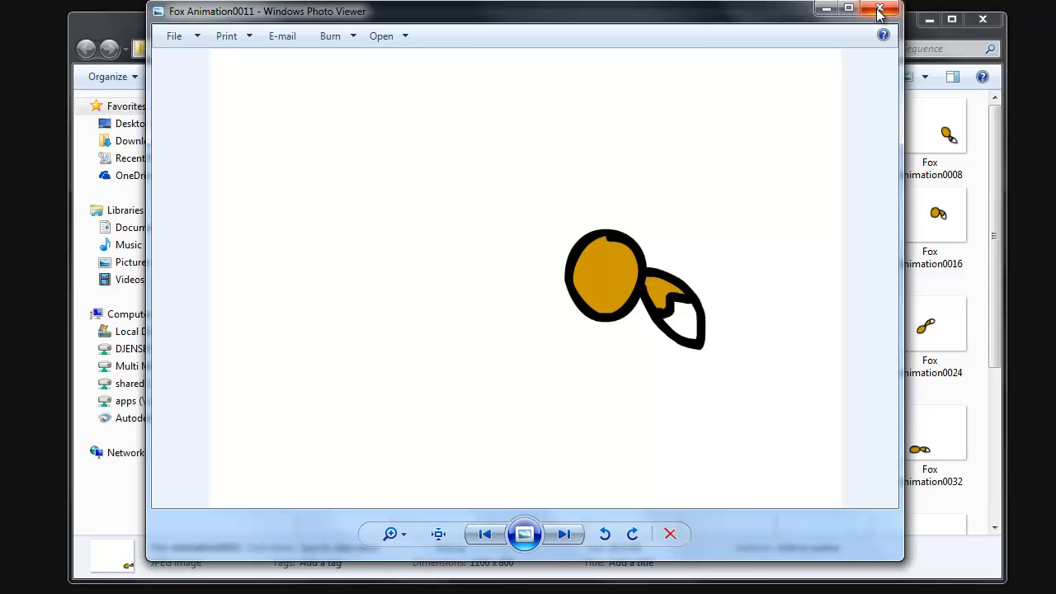
left_click(563, 534)
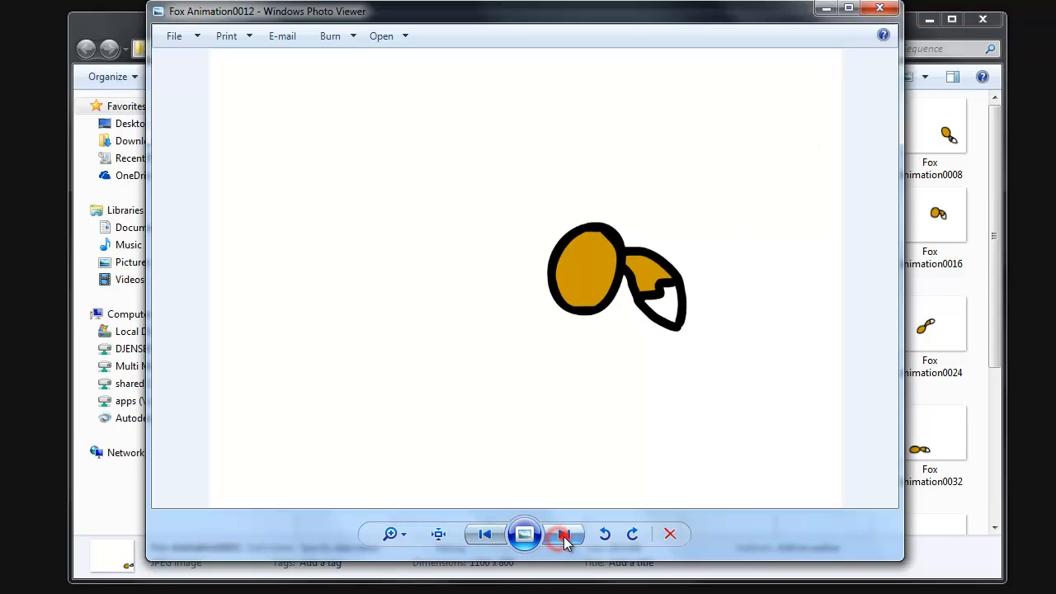
left_click(564, 534)
left_click(879, 8)
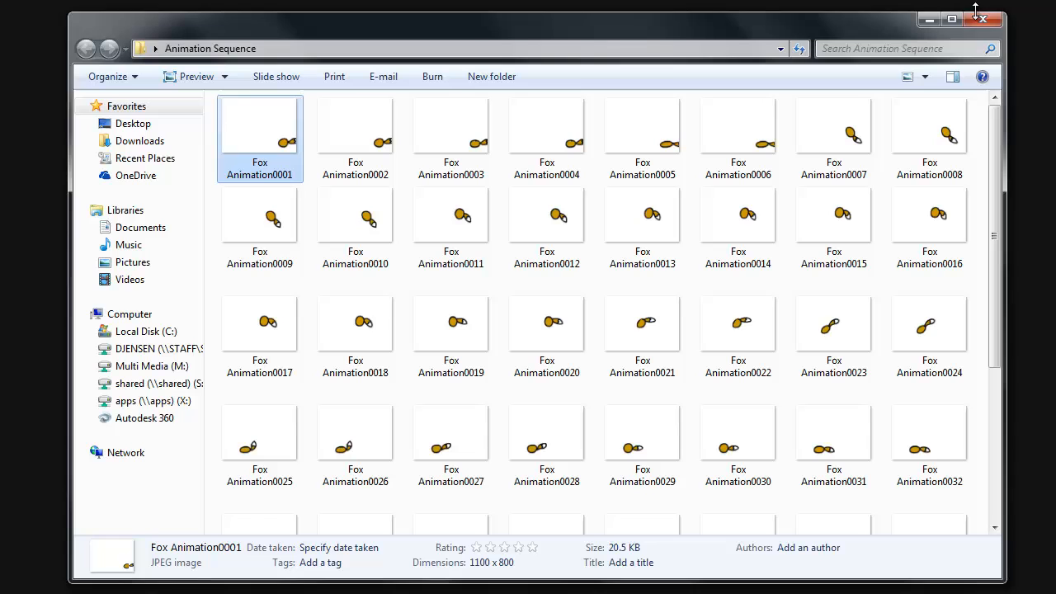
Step: Switch to Premiere Pro and start a new project located in the Animation Project folder on the H: drive
left_click(928, 18)
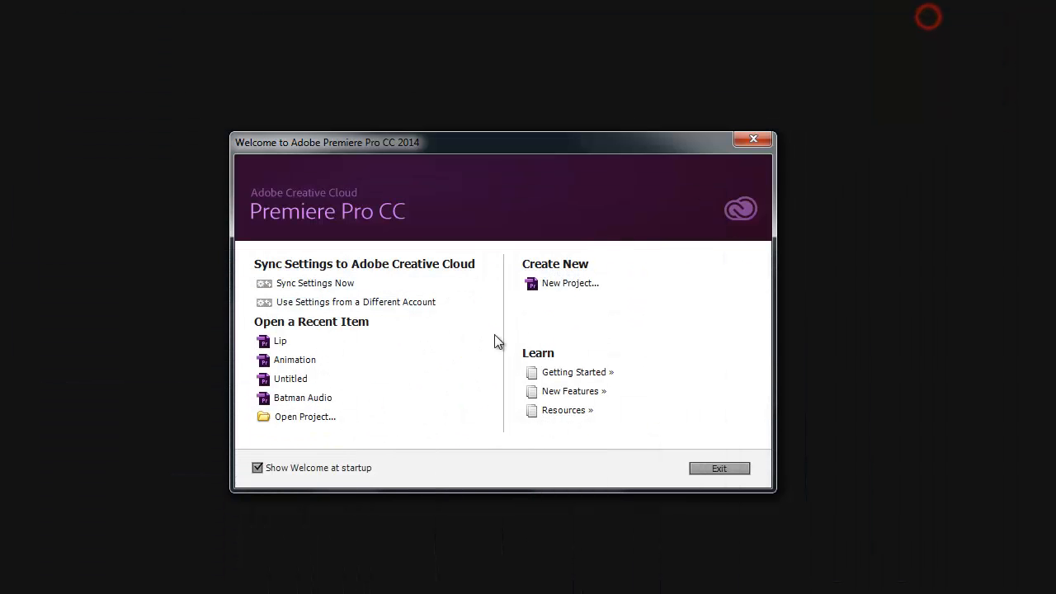
left_click(568, 284)
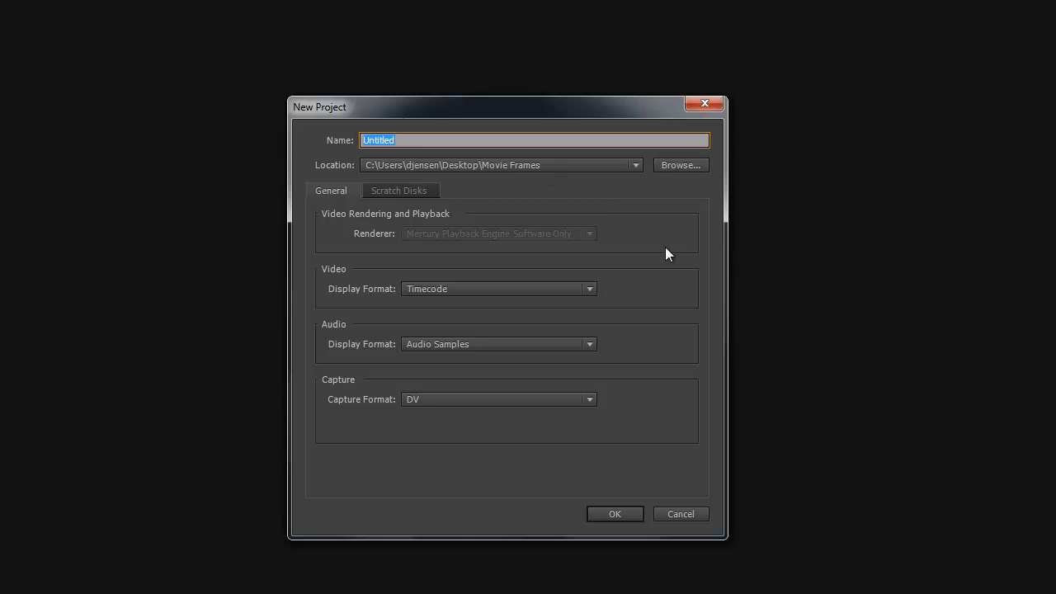
left_click(693, 165)
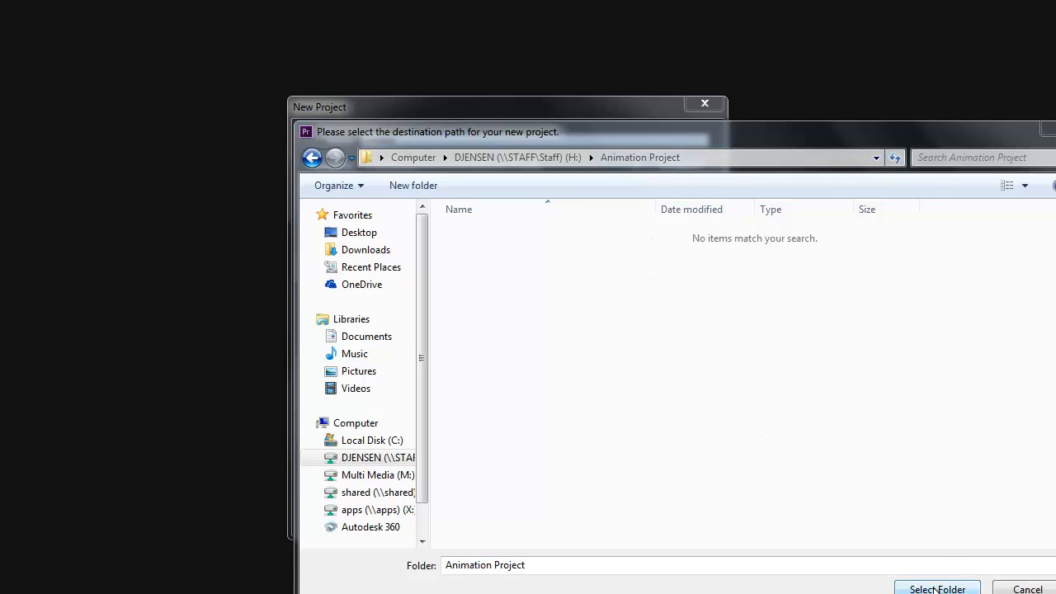
left_click(937, 589)
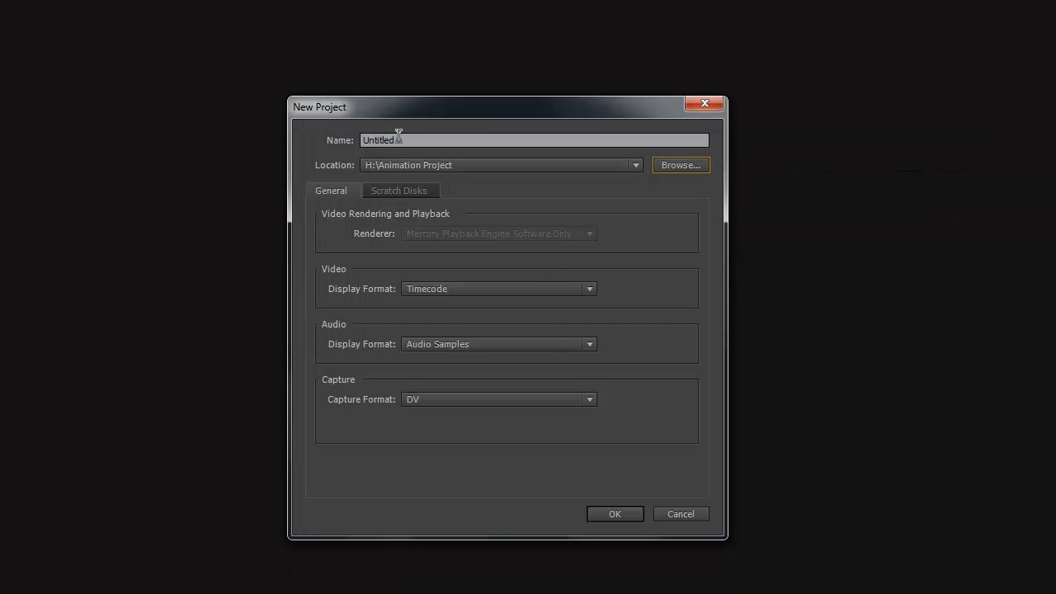
Step: Name the new project Fox Animation and create it
double_click(403, 139)
type("Fox Ani")
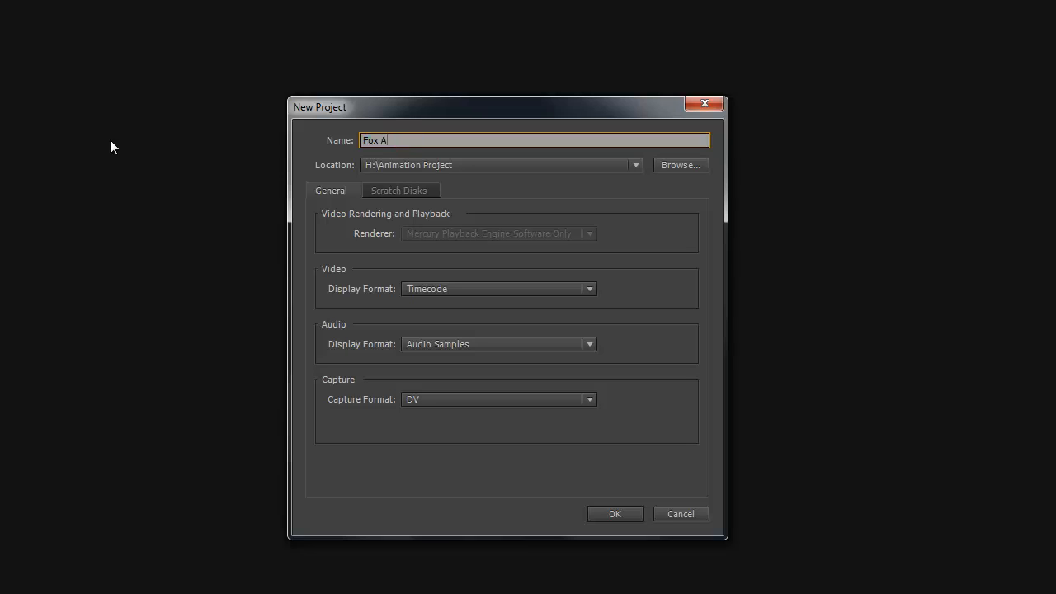
type("mation")
left_click(614, 513)
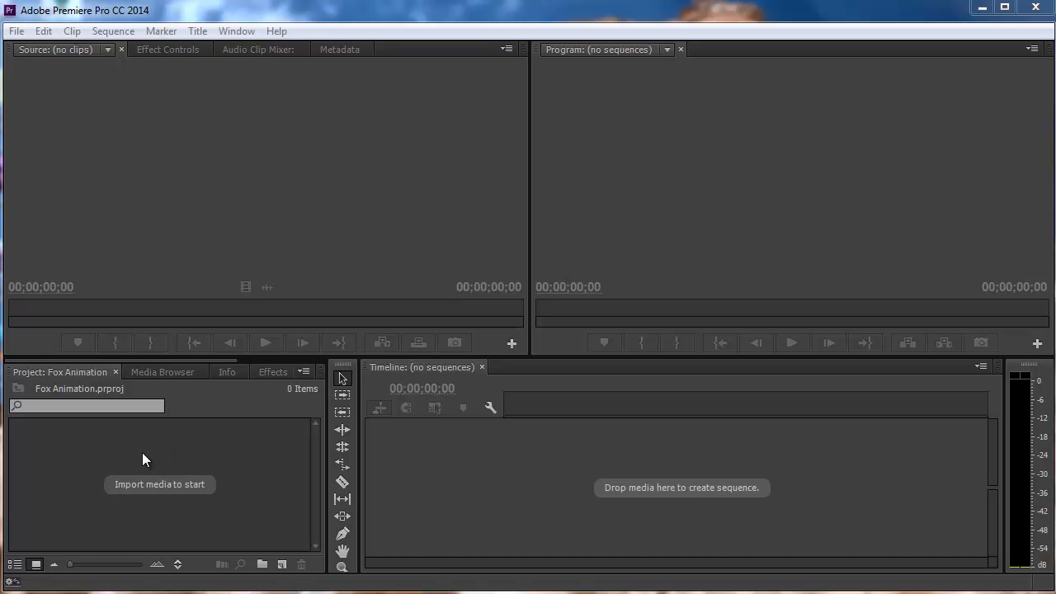
Step: Start importing media and browse to the Animation Sequence folder on the Desktop
left_click(16, 32)
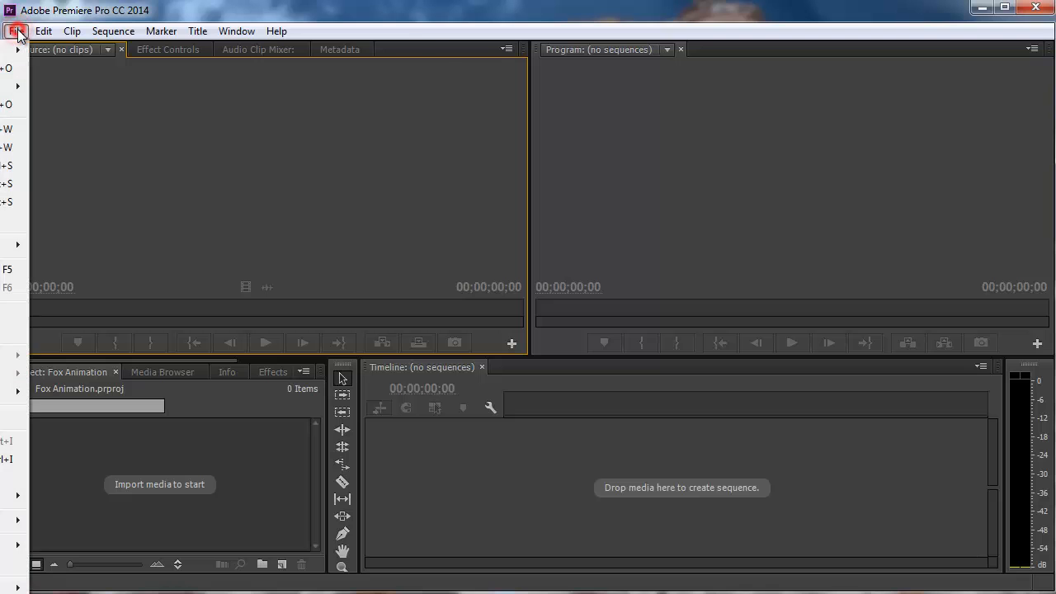
left_click(16, 31)
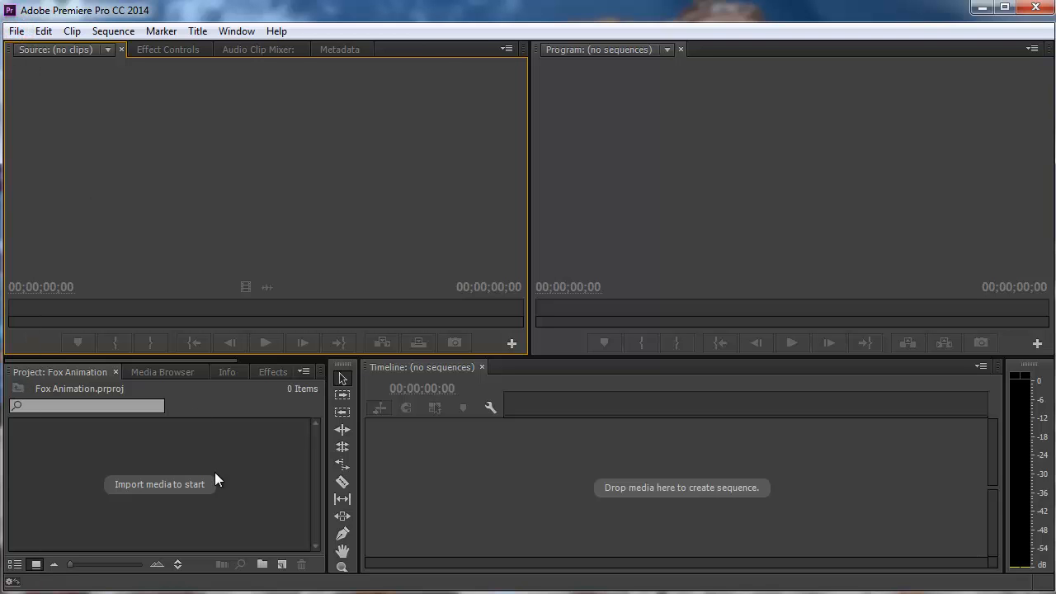
double_click(233, 453)
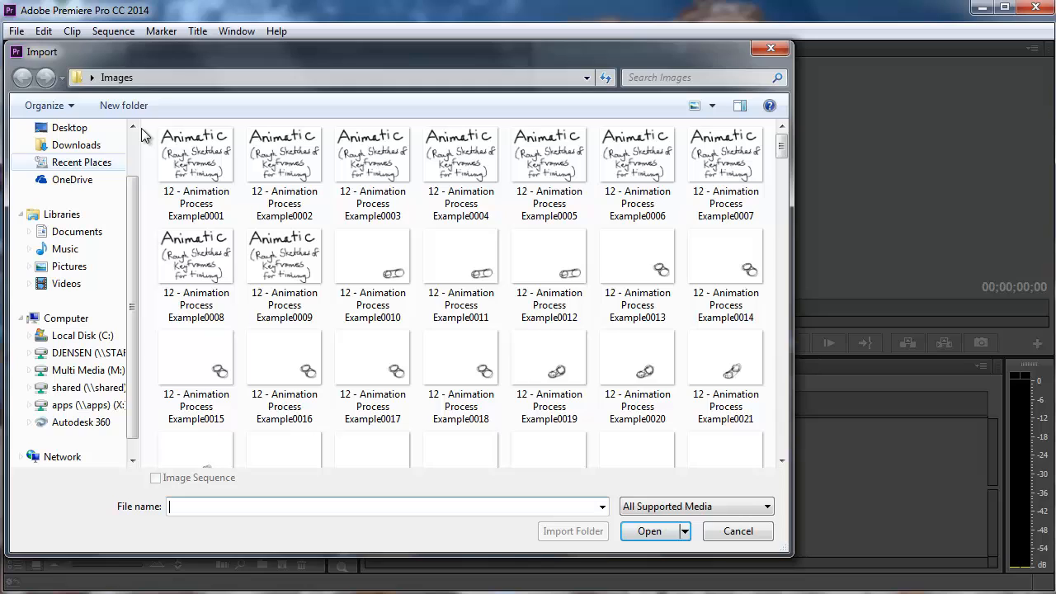
left_click(66, 128)
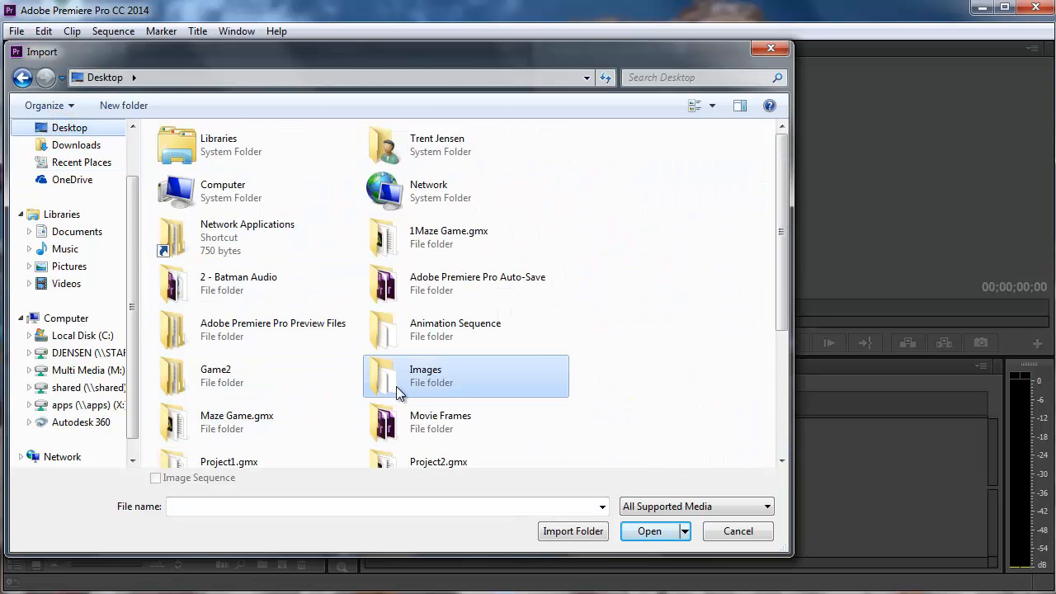
left_click(409, 341)
double_click(408, 339)
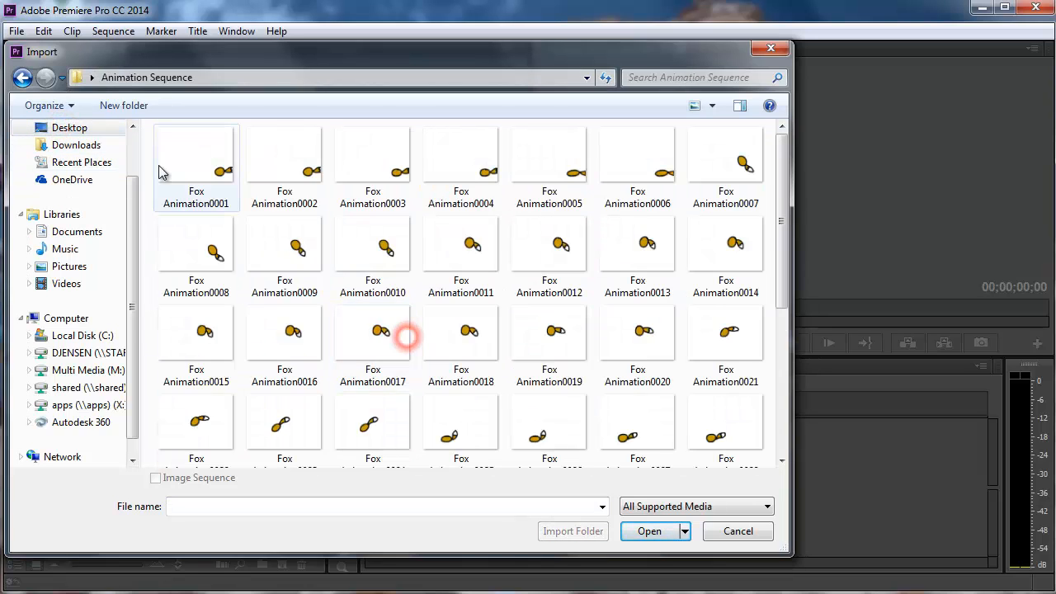
Step: Import the frames starting with Fox Animation0001 as an image sequence and play the clip in the Source monitor
left_click(205, 172)
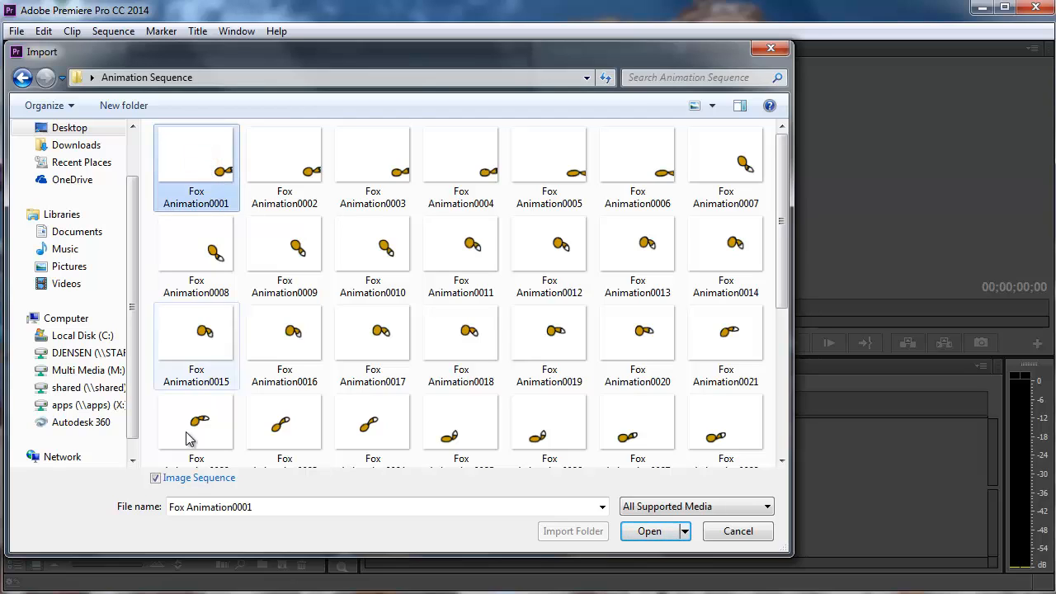
left_click(156, 479)
left_click(156, 481)
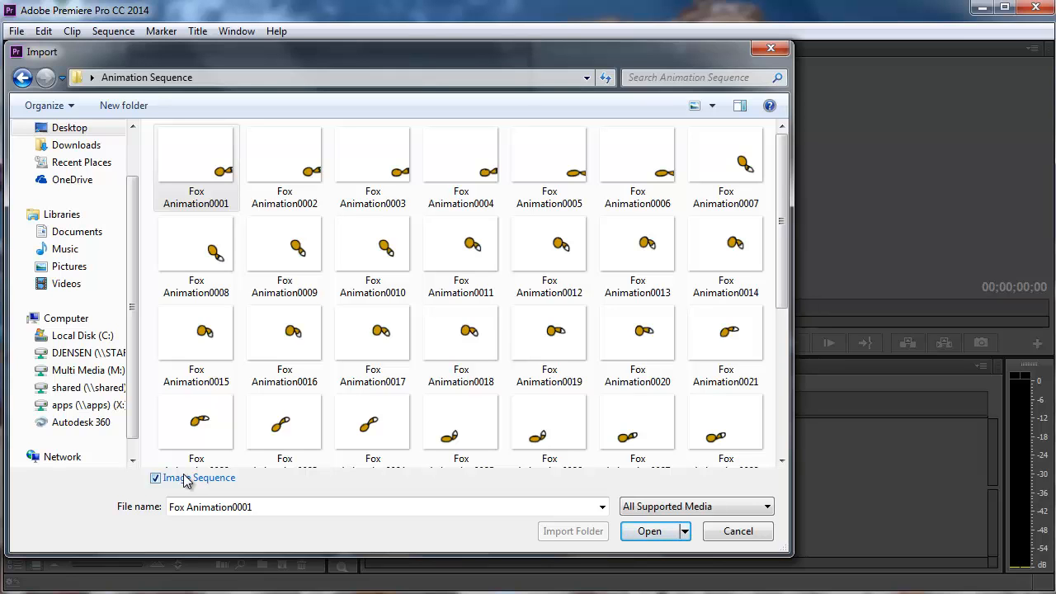
left_click(650, 530)
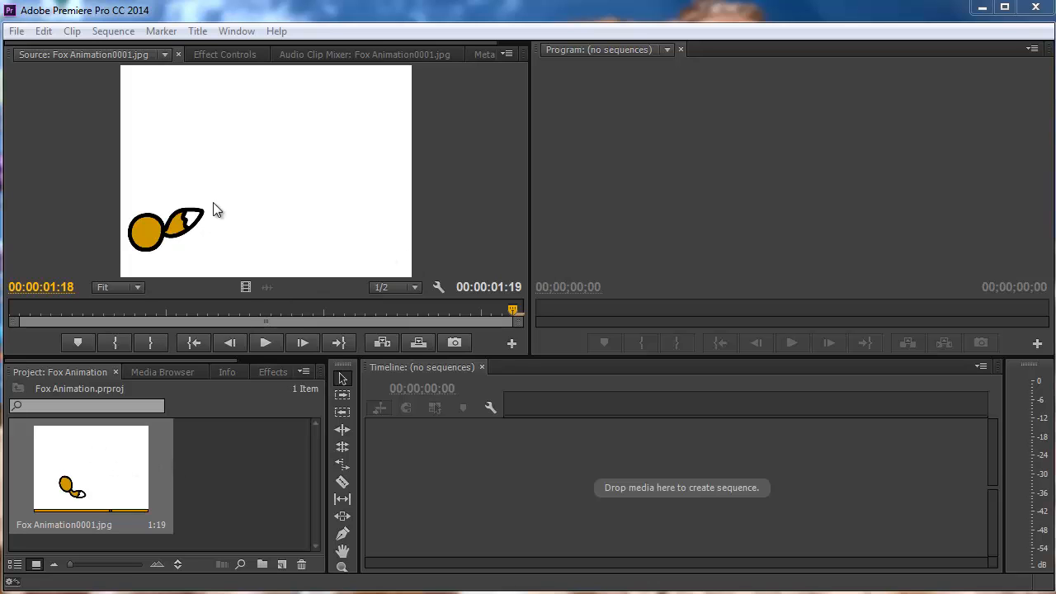
left_click(265, 343)
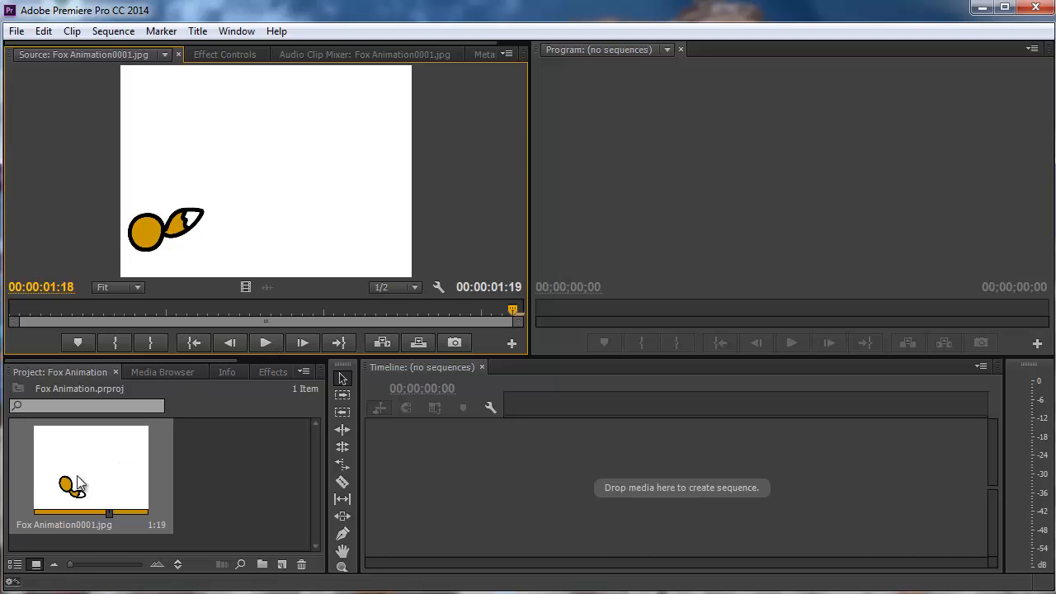
Step: Interpret the Fox Animation0001.jpg footage at an assumed frame rate of 24 fps and play the clip in the Source monitor
right_click(93, 454)
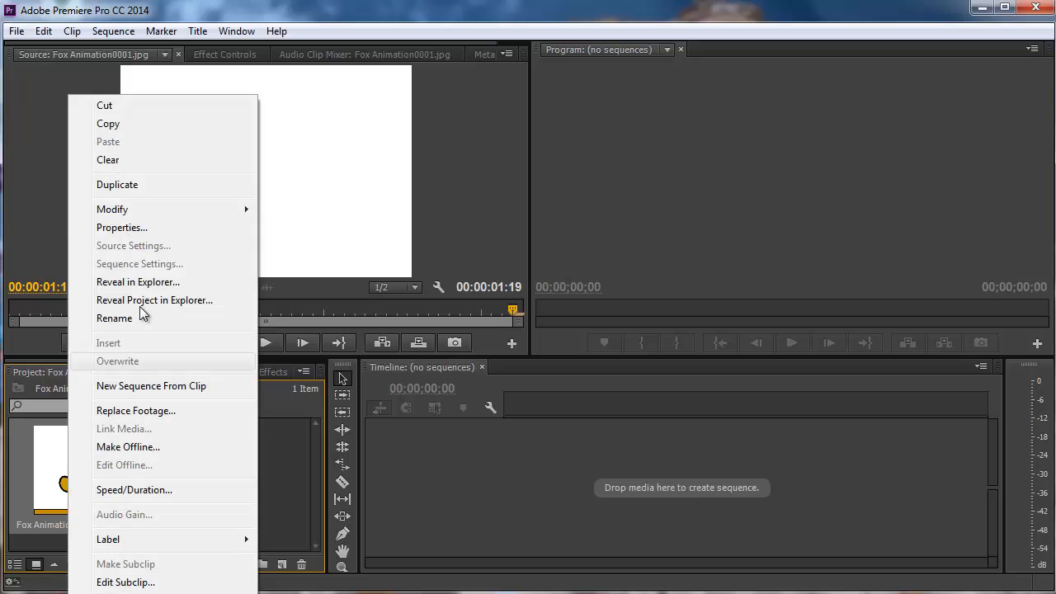
mouse_move(145, 214)
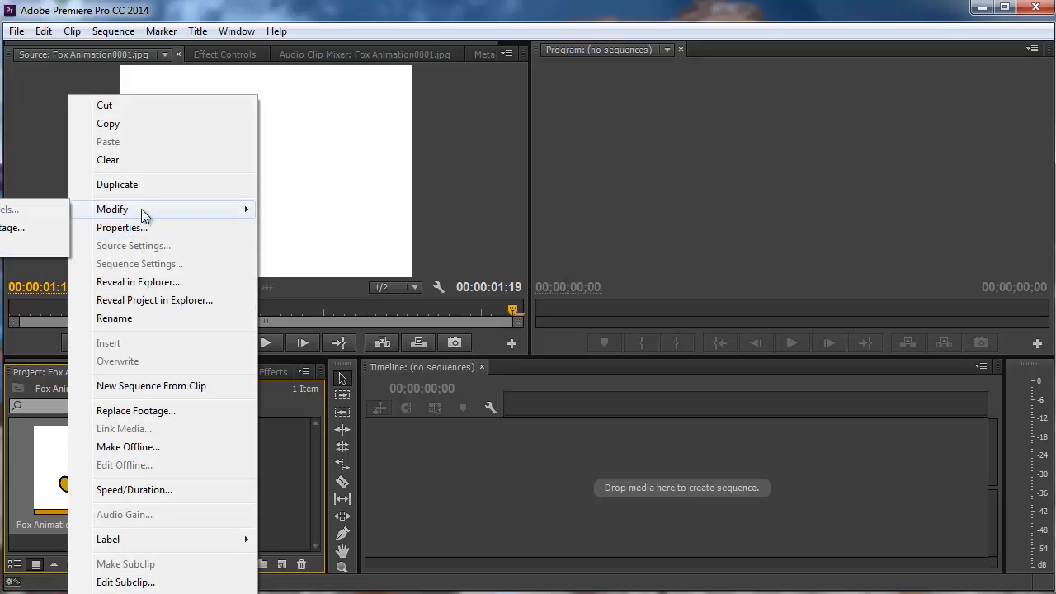
left_click(24, 228)
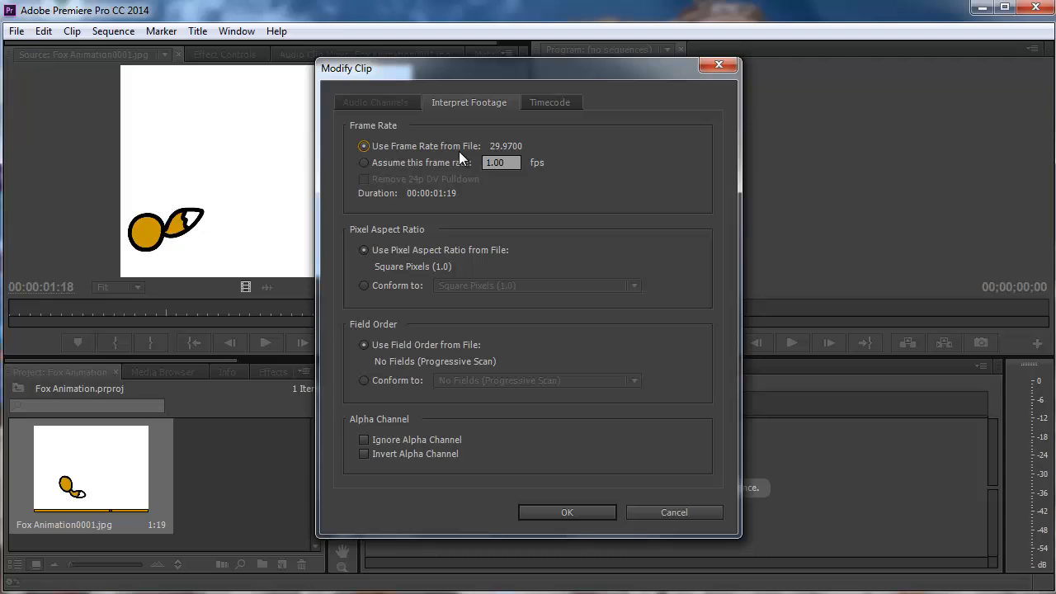
left_click(428, 163)
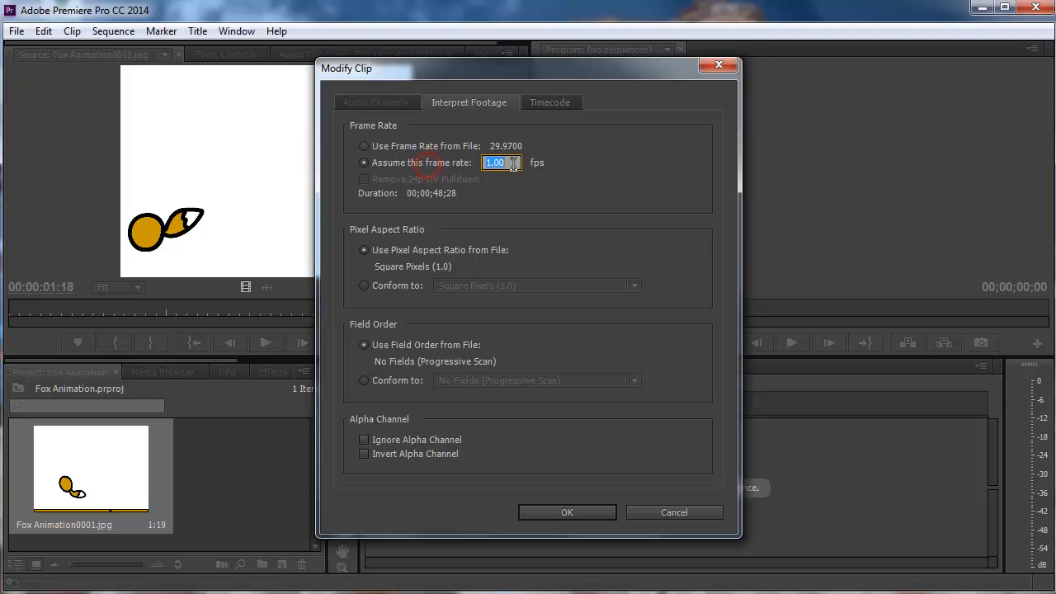
type("24")
left_click(565, 511)
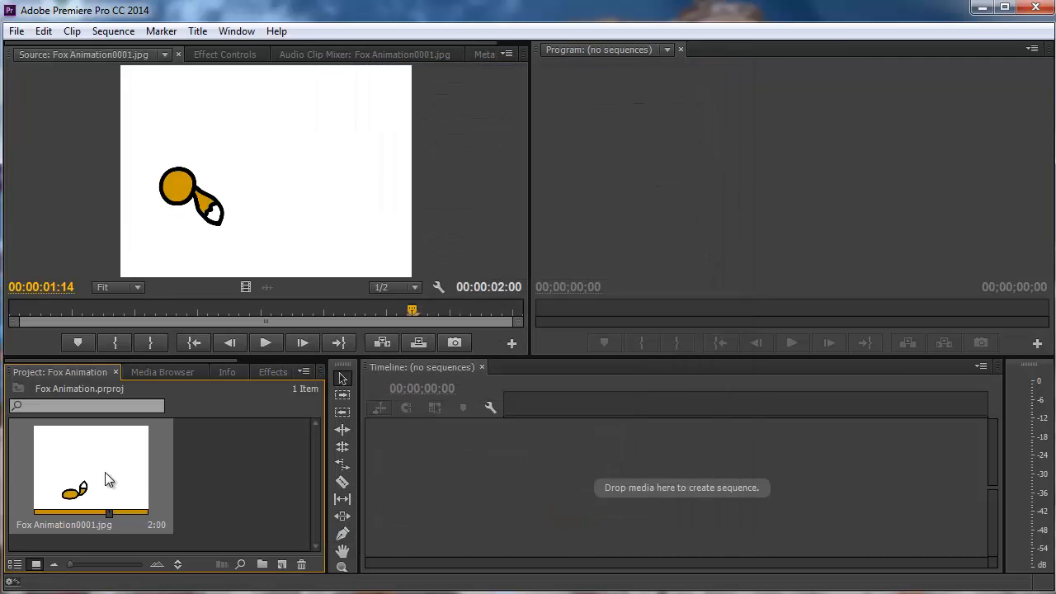
left_click(266, 343)
left_click(266, 343)
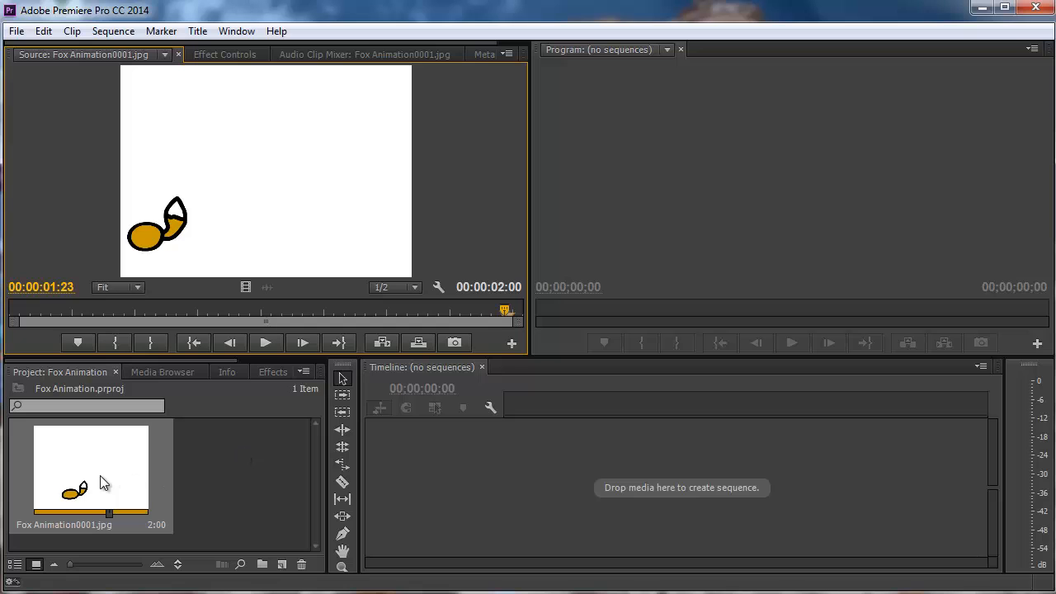
Step: Create a sequence from the Fox Animation0001.jpg clip in the empty timeline and scrub through its start
left_click_drag(100, 474, 477, 492)
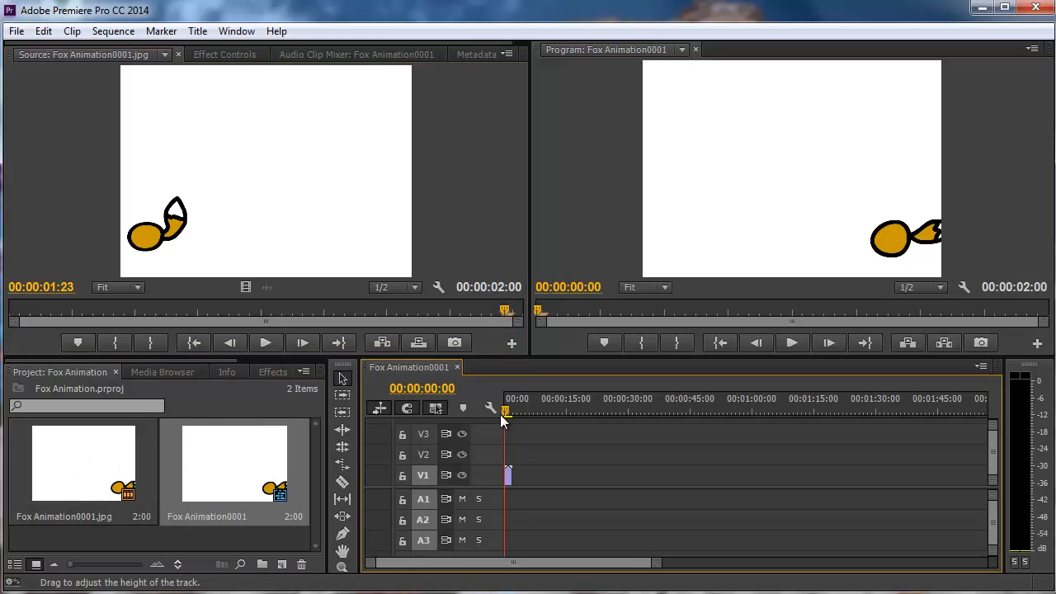
mouse_move(500, 414)
left_mouse_down()
mouse_move(510, 413)
mouse_move(502, 409)
left_mouse_up()
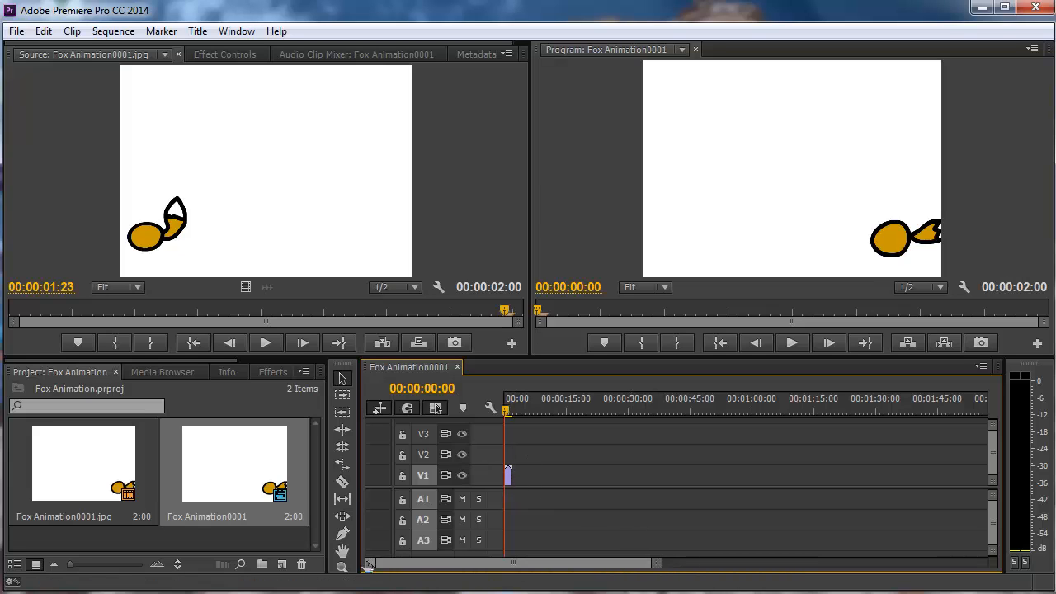
left_click_drag(599, 563, 523, 564)
left_click_drag(658, 562, 546, 562)
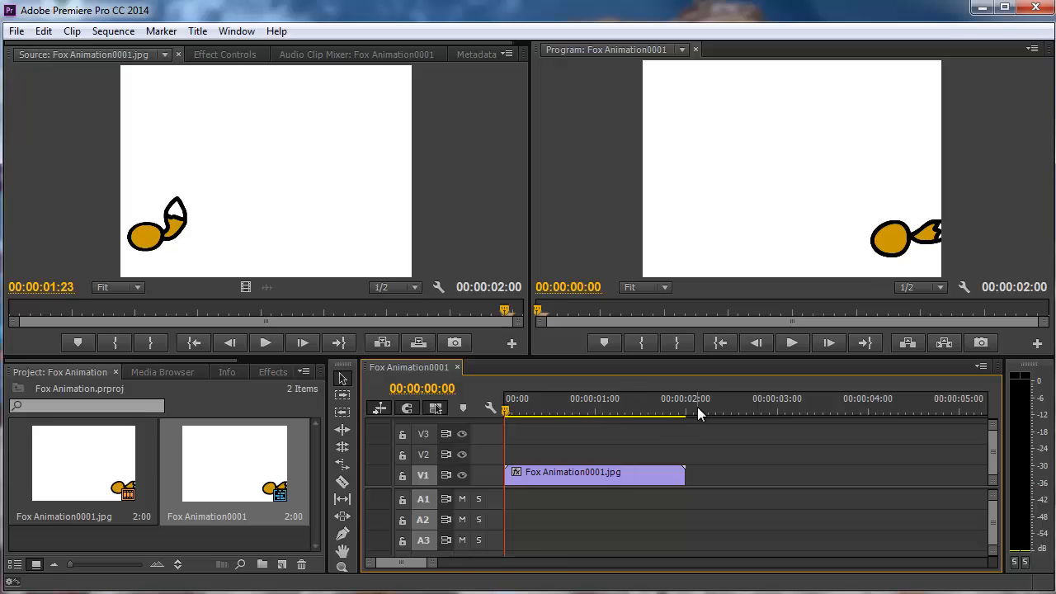
left_click_drag(523, 408, 500, 417)
mouse_move(503, 410)
left_mouse_down()
mouse_move(512, 410)
mouse_move(499, 405)
left_mouse_up()
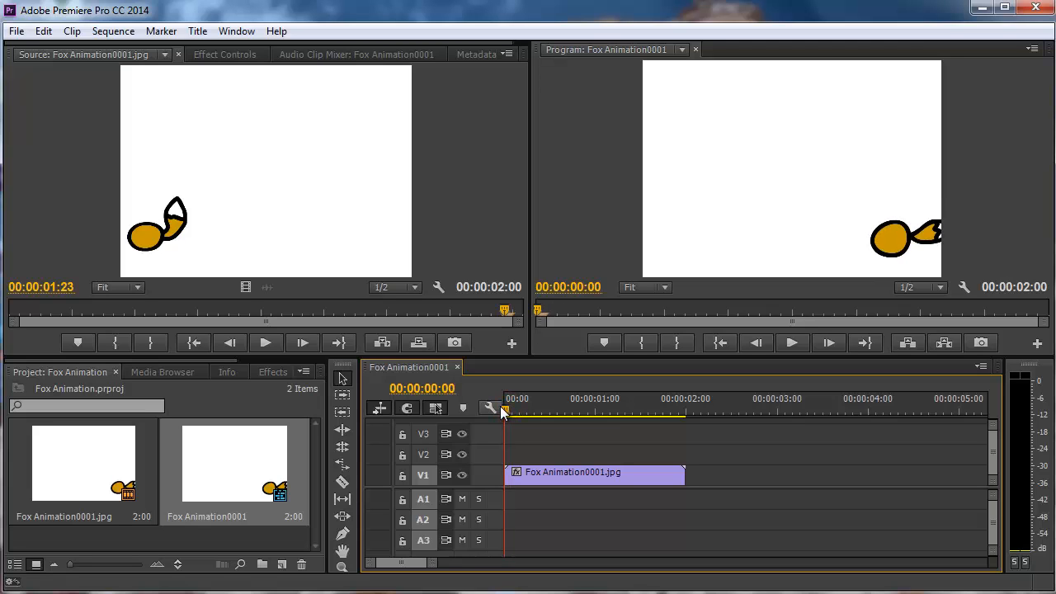